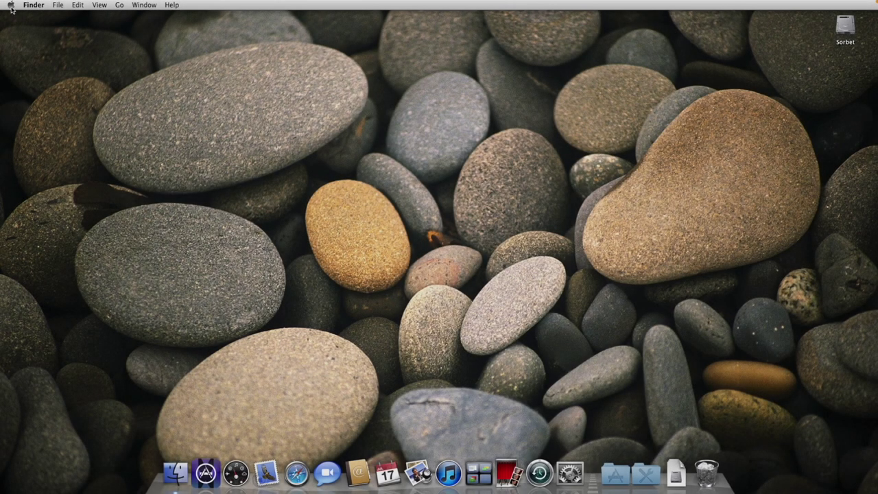
Bring up the About This Mac information from the desktop to check the system version and hardware
{"action": "left_click", "coordinate": [12, 6]}
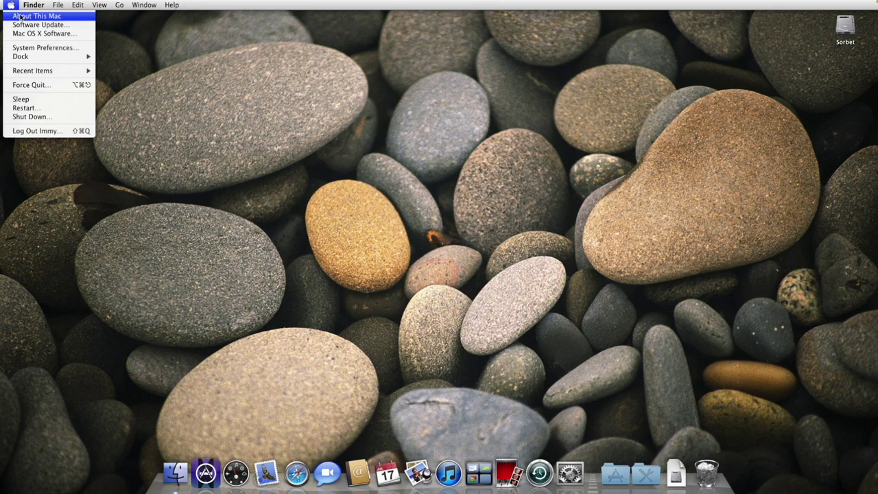
{"action": "left_click", "coordinate": [21, 16]}
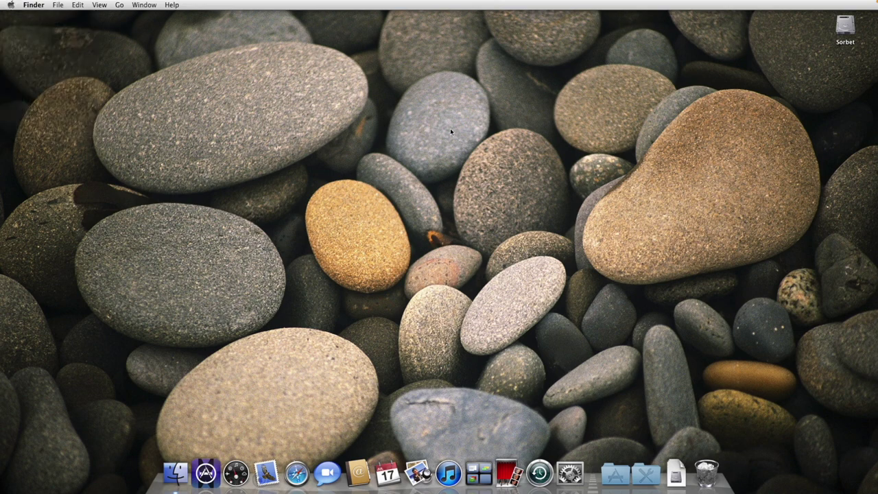
{"action": "left_click_drag", "start_coordinate": [367, 118], "coordinate": [370, 215]}
{"action": "left_click", "coordinate": [15, 5]}
{"action": "left_click", "coordinate": [20, 16]}
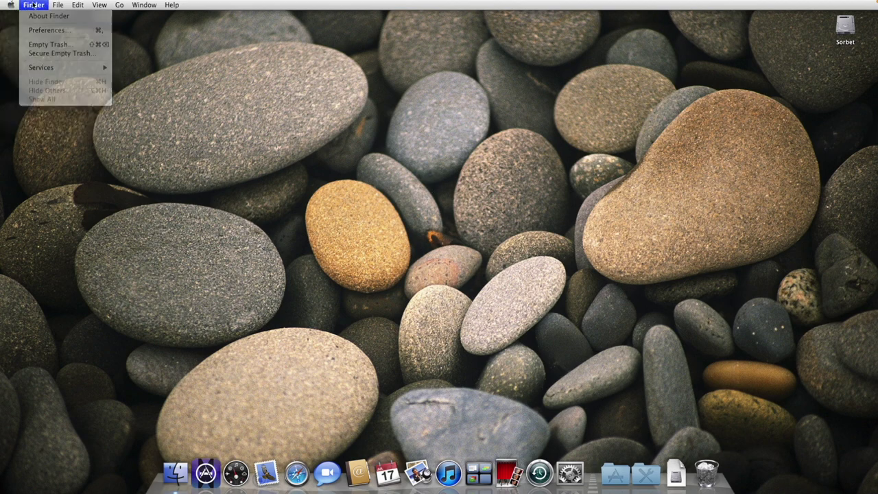
{"action": "left_click", "coordinate": [12, 4]}
{"action": "left_click", "coordinate": [20, 17]}
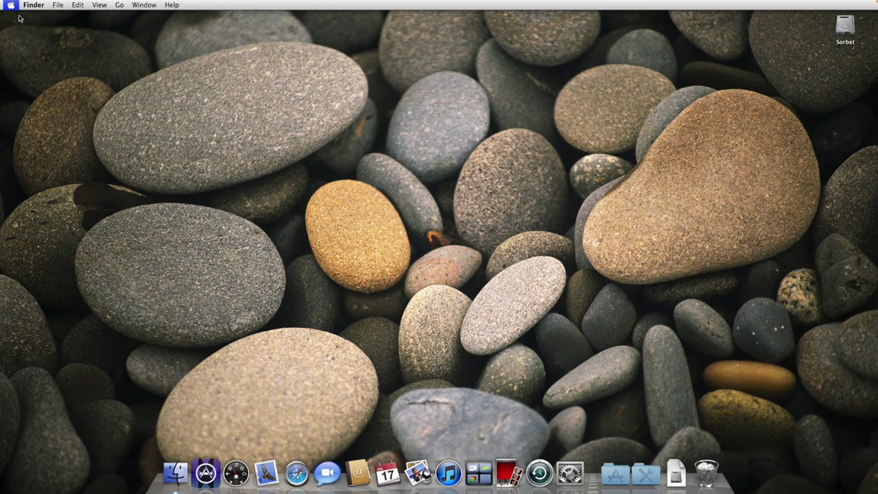
Change the desktop picture to Snow Leopard from the Nature collection, and switch it to Snow Aurora
{"action": "right_click", "coordinate": [369, 180]}
{"action": "left_click", "coordinate": [405, 220]}
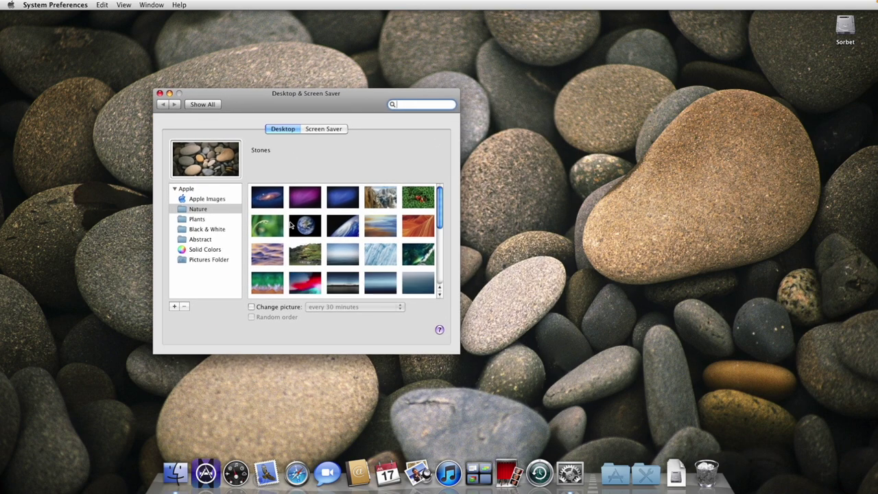
{"action": "scroll", "coordinate": [291, 225], "scroll_direction": "down", "scroll_amount": 5}
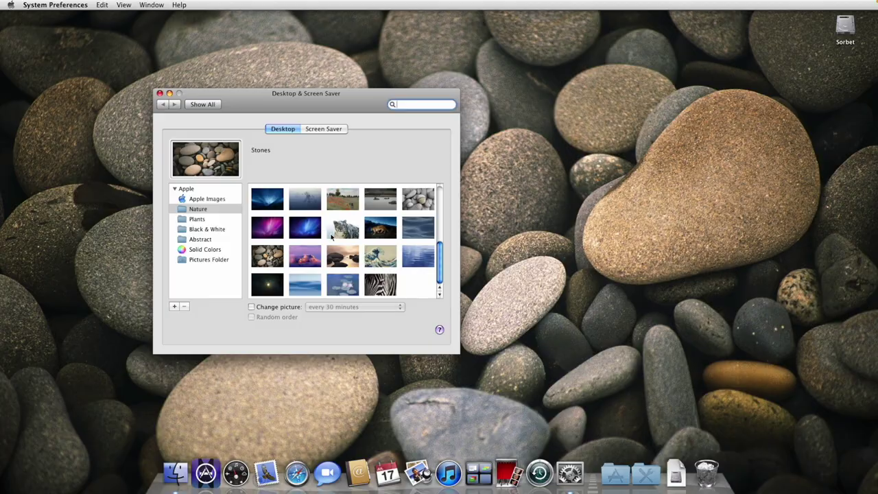
{"action": "left_click", "coordinate": [342, 228]}
{"action": "key", "text": "F11"}
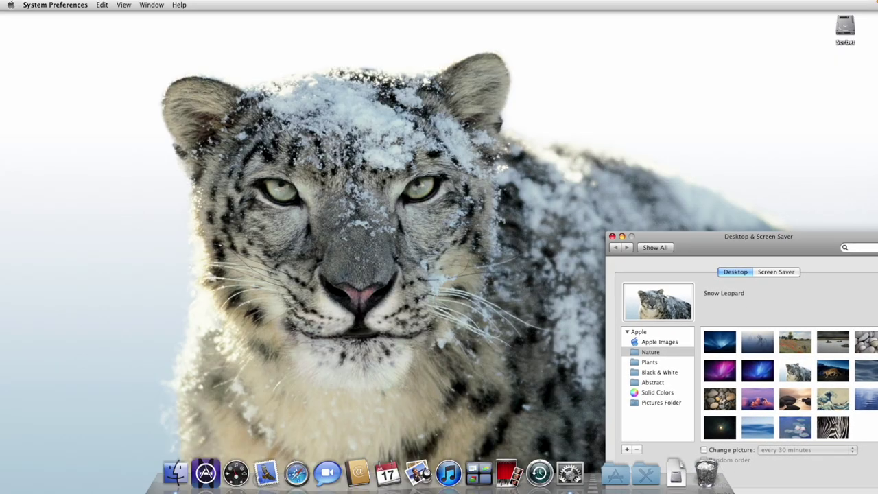
{"action": "key", "text": "F11"}
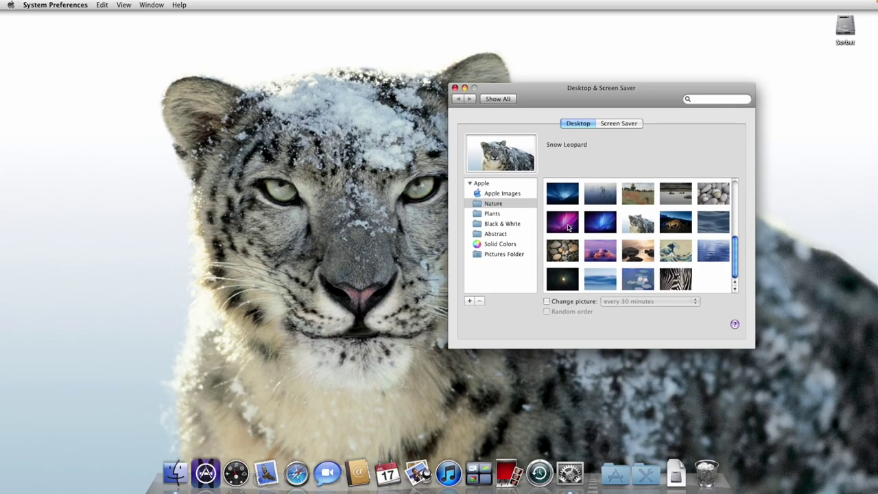
{"action": "left_click", "coordinate": [568, 227]}
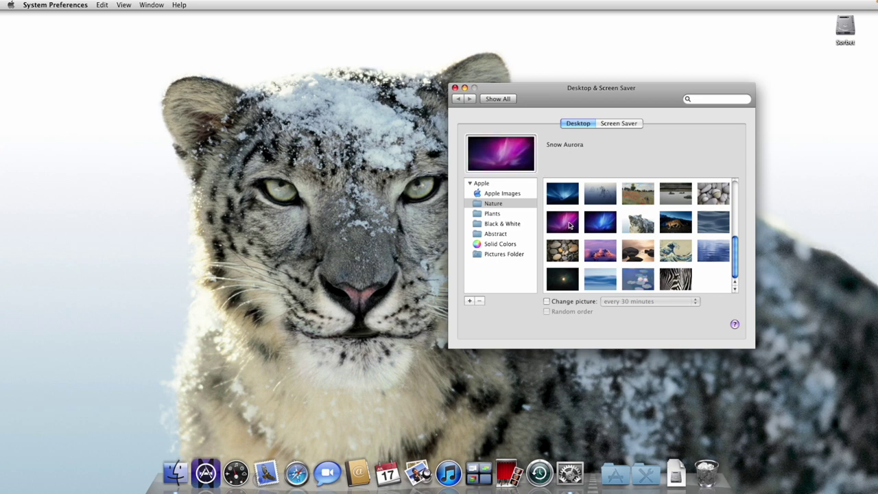
{"action": "left_click_drag", "start_coordinate": [545, 94], "coordinate": [196, 142]}
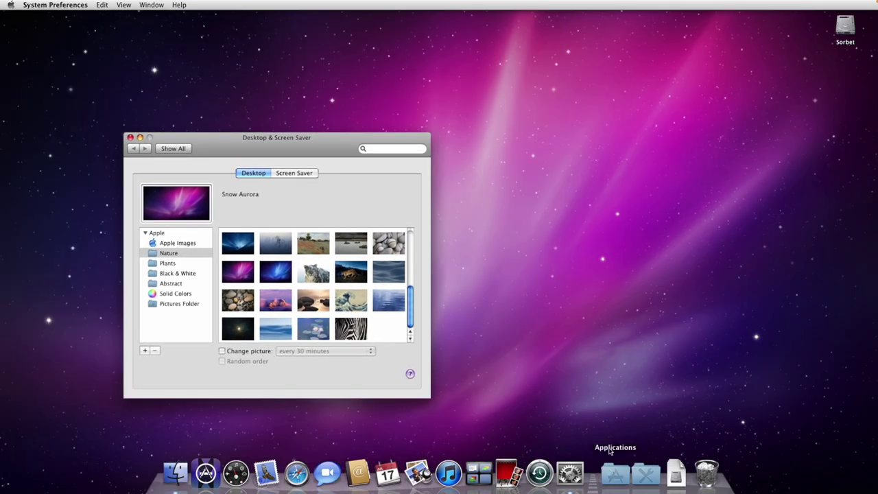
Look at the contents of the Utilities folder inside Applications and close its window
{"action": "left_click", "coordinate": [617, 473]}
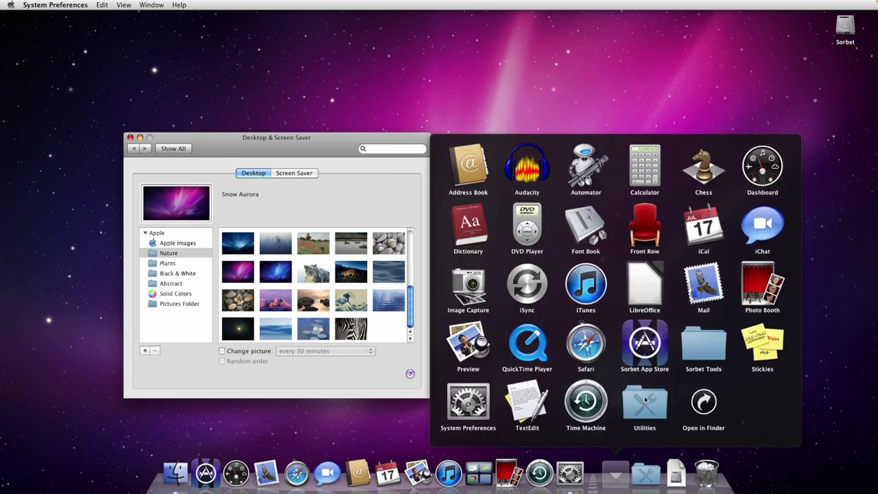
{"action": "left_click", "coordinate": [644, 400]}
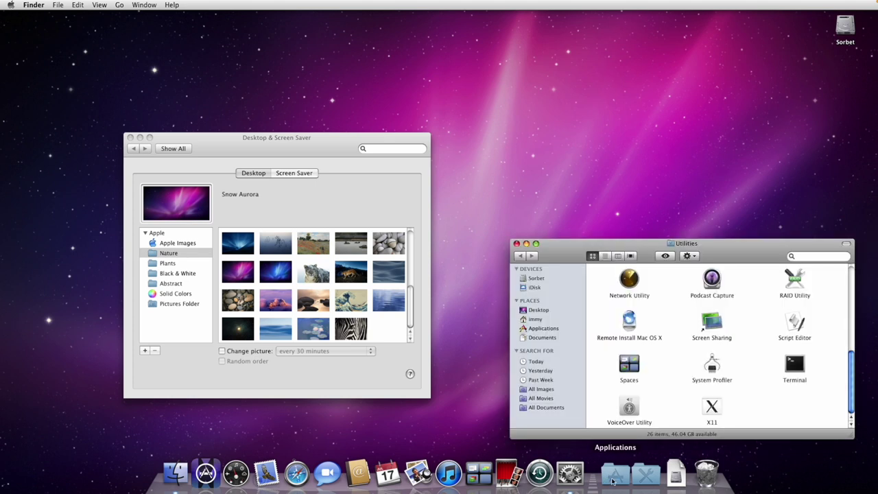
{"action": "left_click_drag", "start_coordinate": [644, 254], "coordinate": [619, 213]}
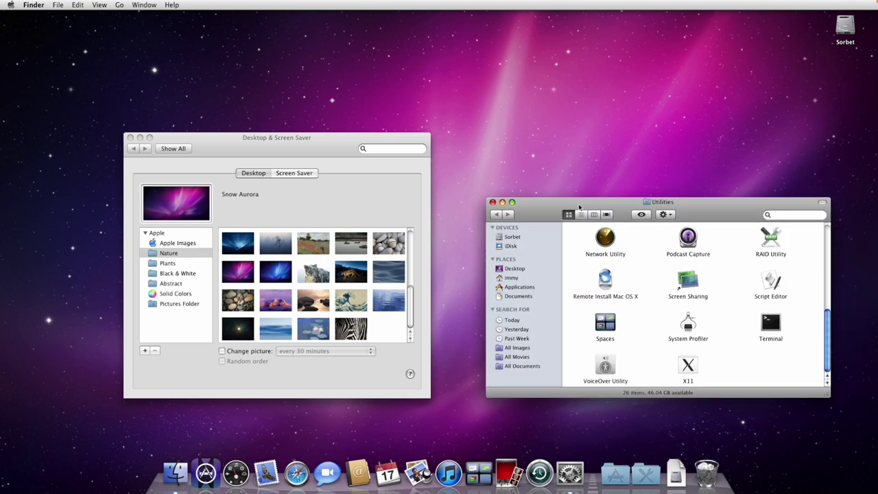
{"action": "left_click", "coordinate": [492, 202]}
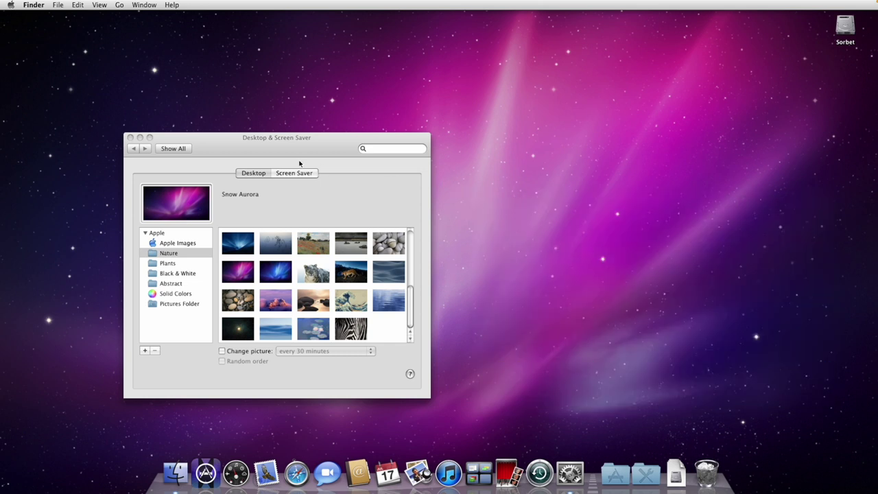
Try Solid Lavender from the Solid Colors collection as the desktop background, and replace it with the first blue swatch
{"action": "left_click_drag", "start_coordinate": [281, 146], "coordinate": [555, 118]}
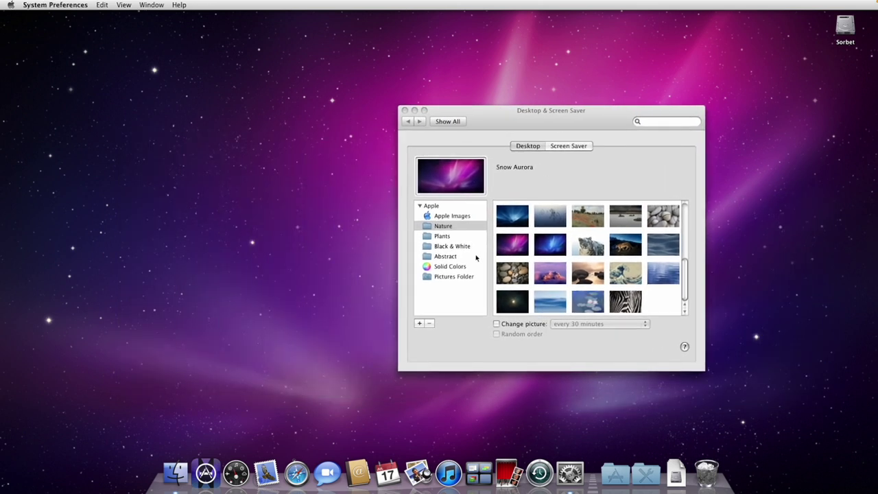
{"action": "left_click", "coordinate": [447, 266]}
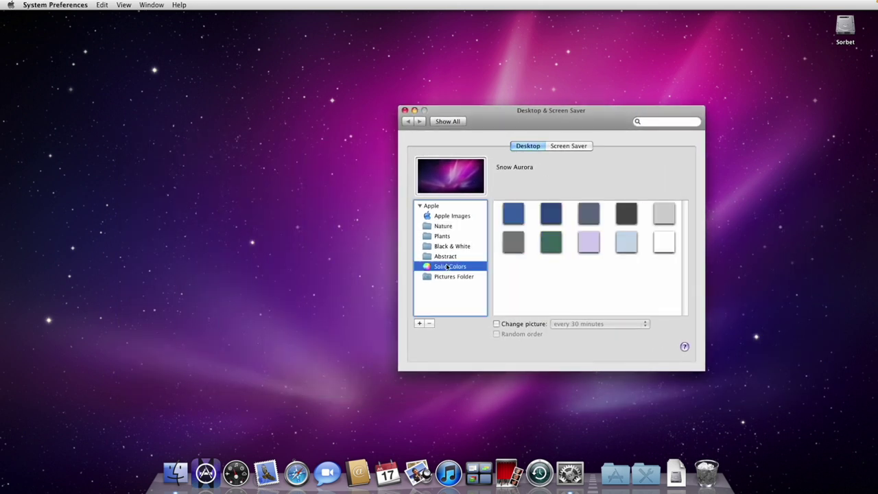
{"action": "left_click", "coordinate": [594, 243]}
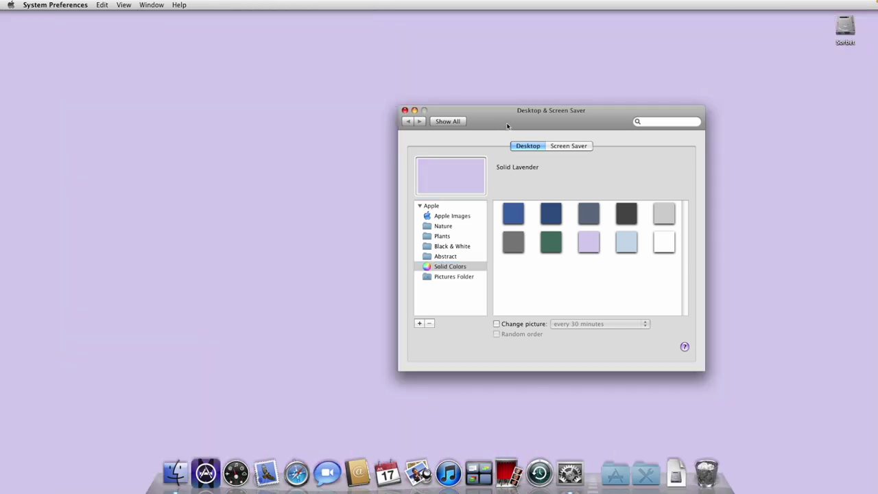
{"action": "left_click_drag", "start_coordinate": [480, 110], "coordinate": [350, 84]}
{"action": "left_click", "coordinate": [383, 187]}
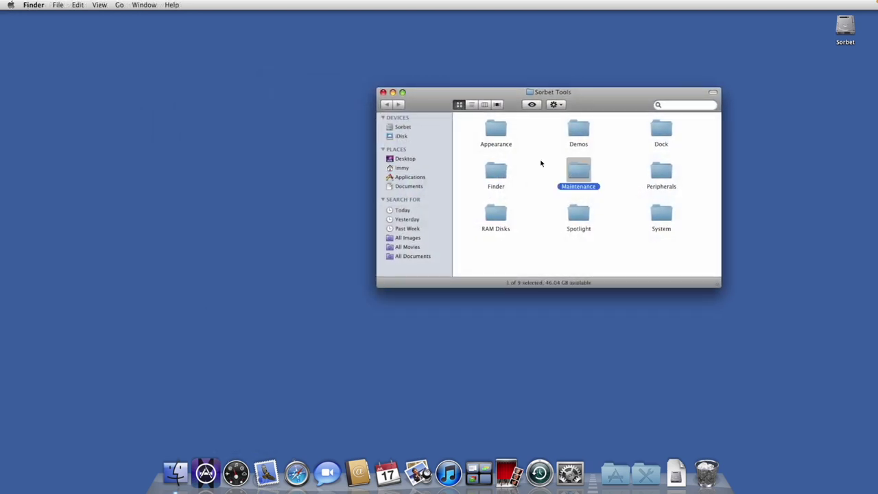
Look through the Maintenance, Finder and Demos folders in Sorbet Tools, returning to Sorbet Tools after each
{"action": "key", "text": "super+Down"}
{"action": "left_click", "coordinate": [387, 105]}
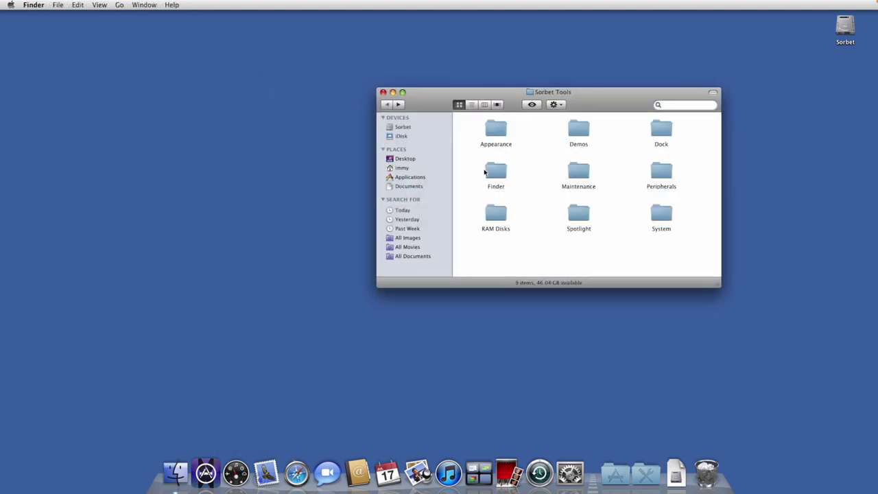
{"action": "double_click", "coordinate": [492, 173]}
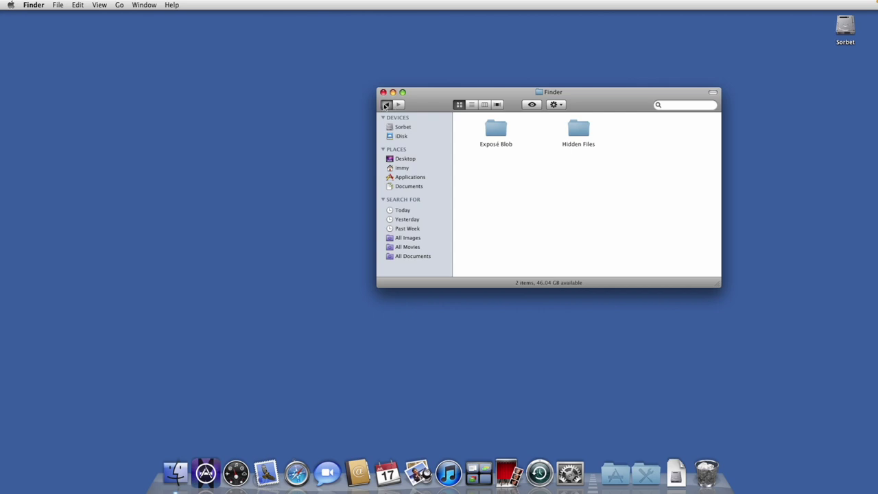
{"action": "left_click", "coordinate": [386, 105]}
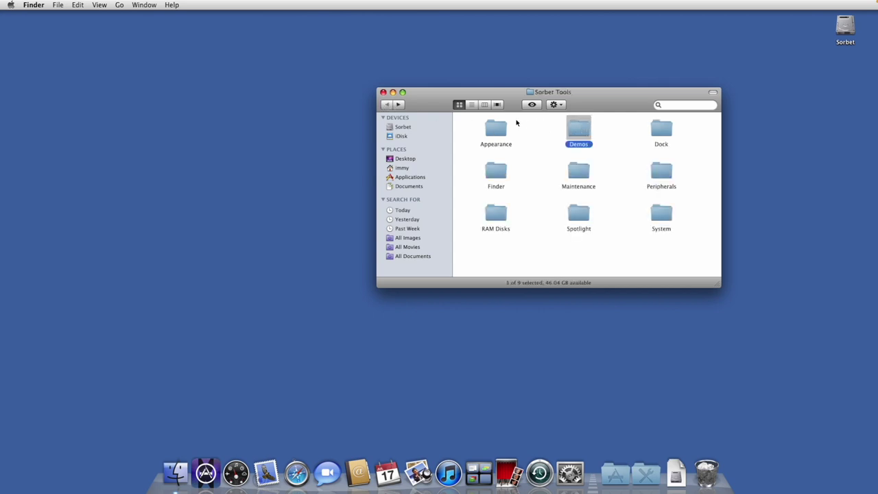
{"action": "key", "text": "super+o"}
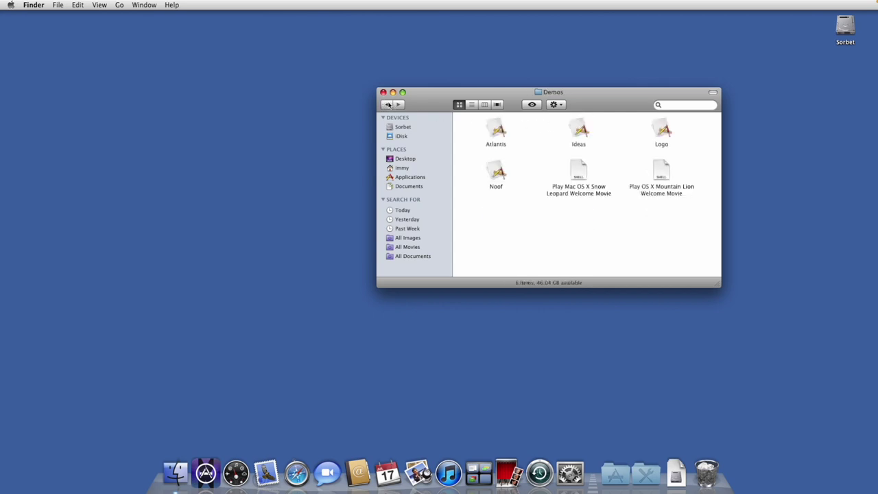
{"action": "left_click", "coordinate": [387, 105]}
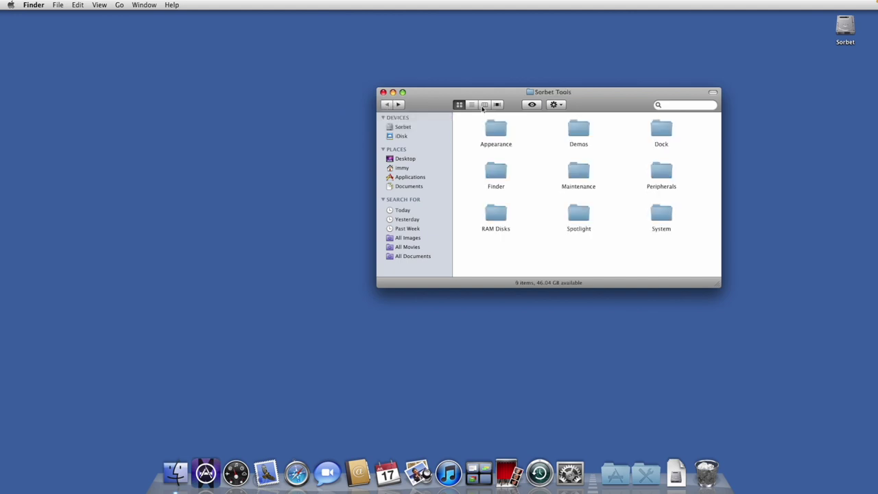
Browse the Dock folder of Sorbet Tools, examining its Appearance and Dashboard subfolders
{"action": "double_click", "coordinate": [662, 129]}
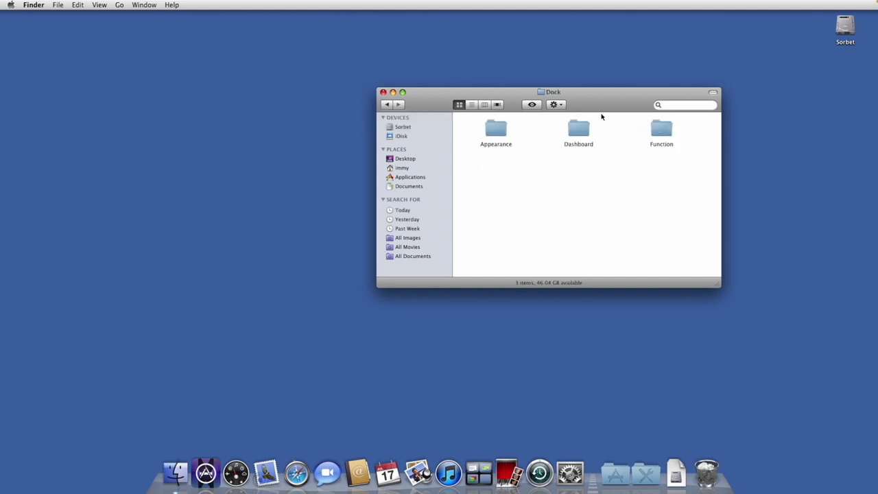
{"action": "double_click", "coordinate": [491, 129]}
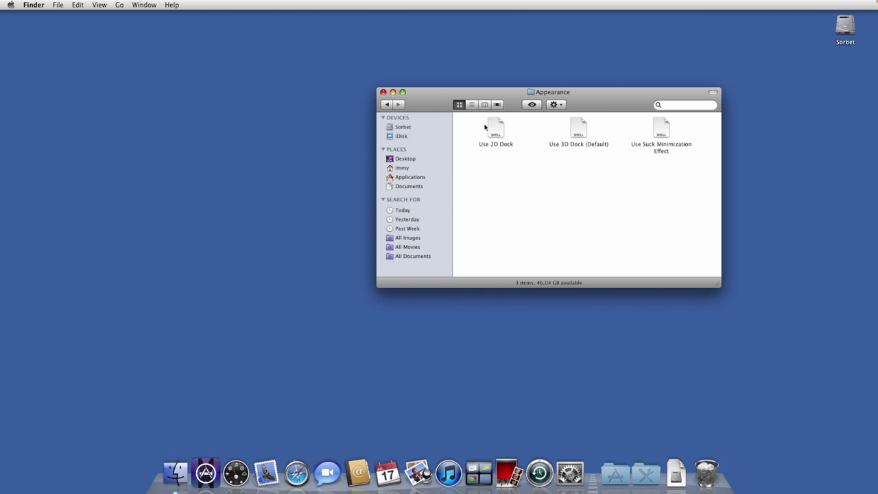
{"action": "key", "text": "super+bracketleft"}
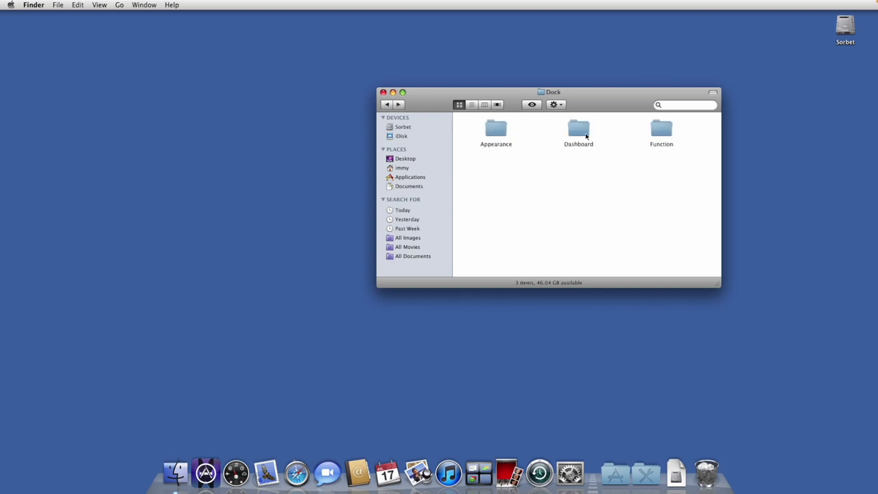
{"action": "double_click", "coordinate": [578, 129]}
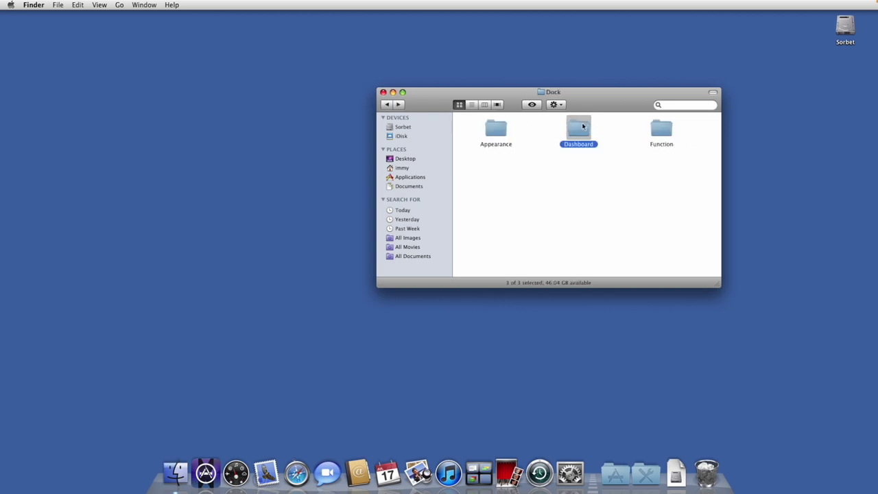
{"action": "left_click", "coordinate": [388, 104]}
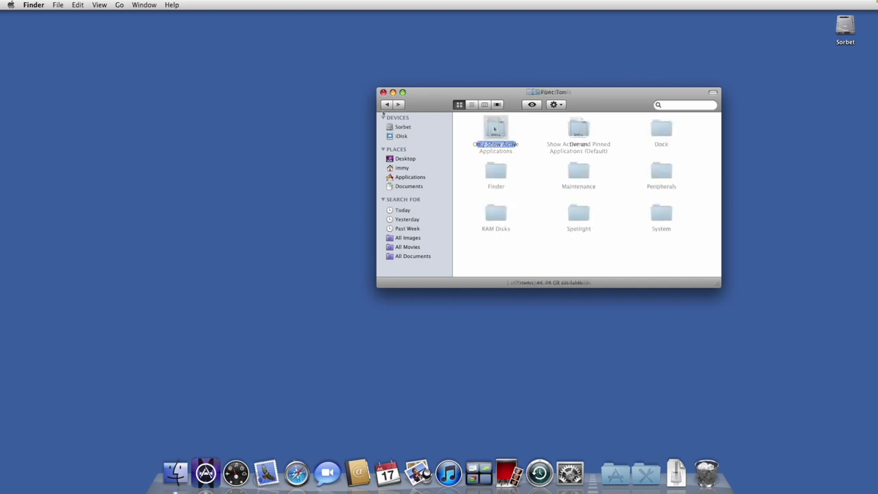
From the macOS High Sierra folder in the Appearance tools, run the temporary 10.5.8 version number script and install LeopardRebirth for all users
{"action": "double_click", "coordinate": [496, 129]}
{"action": "left_click", "coordinate": [584, 128]}
{"action": "double_click", "coordinate": [588, 128]}
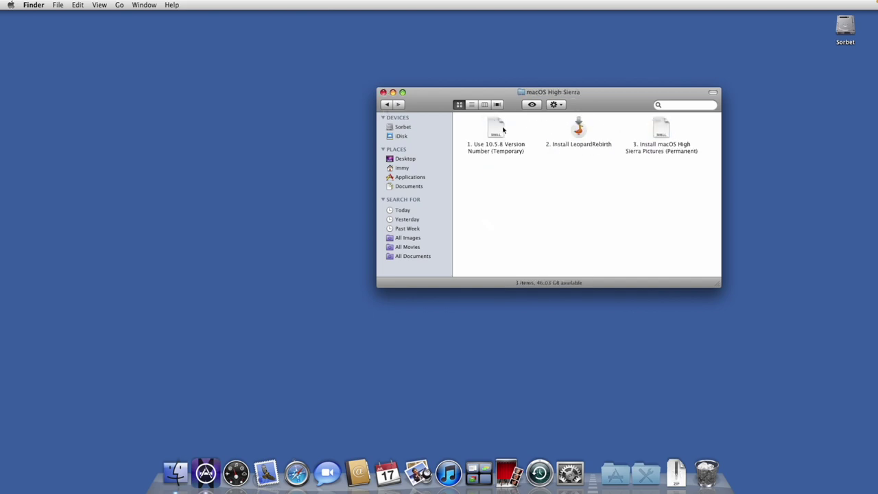
{"action": "right_click", "coordinate": [496, 135]}
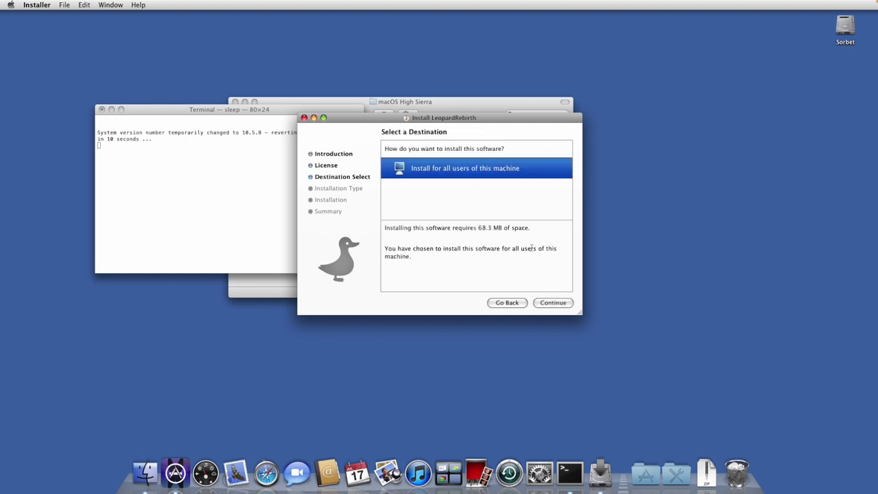
{"action": "left_click", "coordinate": [550, 302]}
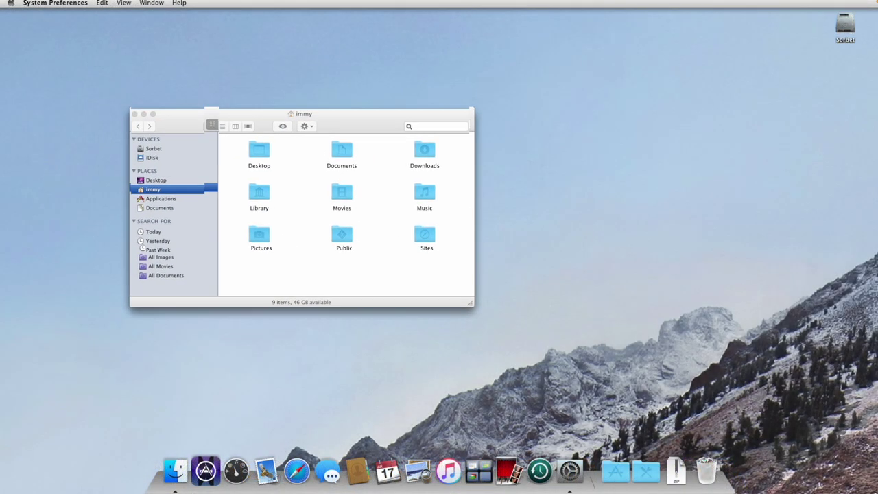
Examine the High Sierra theme on the home folder window, the Applications folder contents and the System Preferences window
{"action": "left_click_drag", "start_coordinate": [308, 76], "coordinate": [346, 120]}
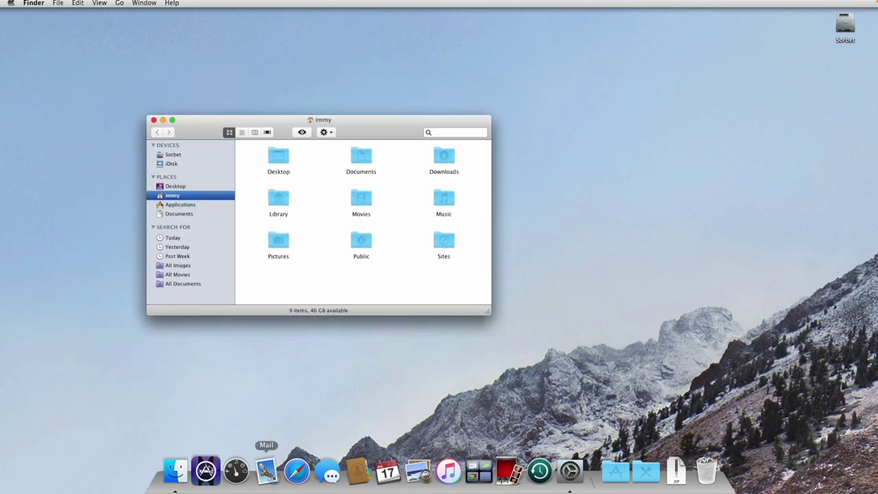
{"action": "left_click", "coordinate": [616, 470]}
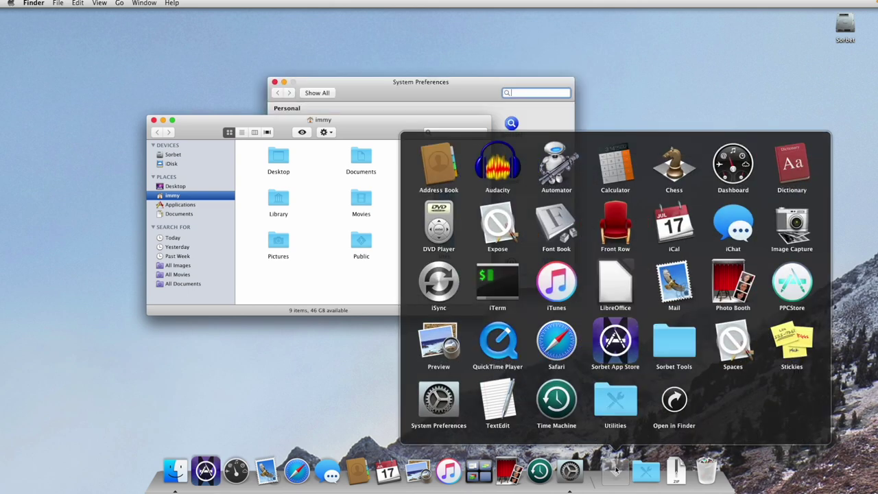
{"action": "left_click", "coordinate": [616, 471]}
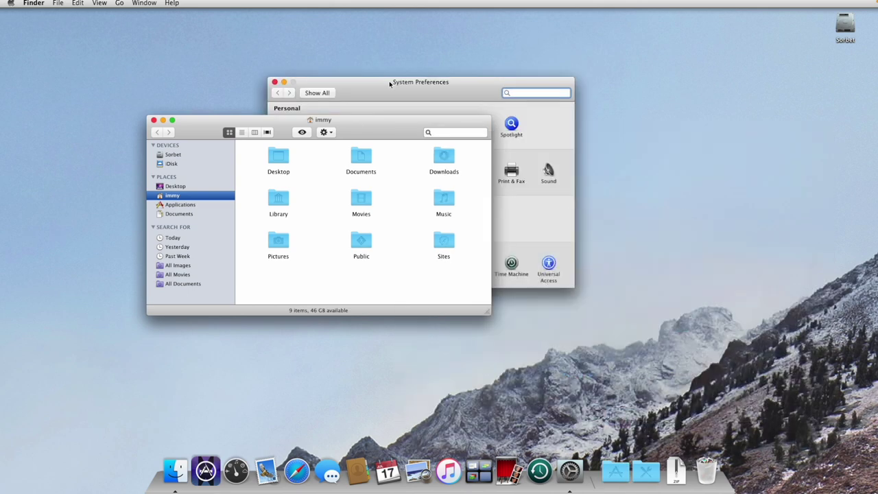
{"action": "left_click_drag", "start_coordinate": [389, 81], "coordinate": [586, 83]}
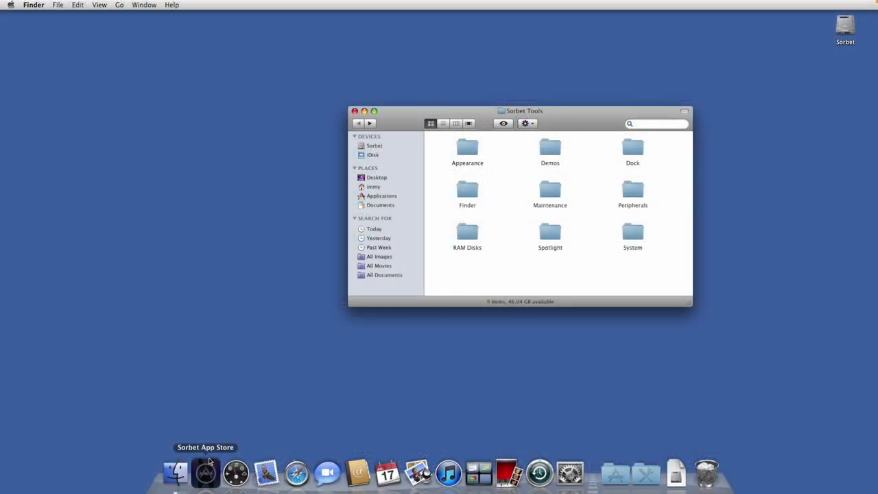
Open the Sorbet App Store and look through the apps in its Featured and Internet categories
{"action": "left_click", "coordinate": [206, 472]}
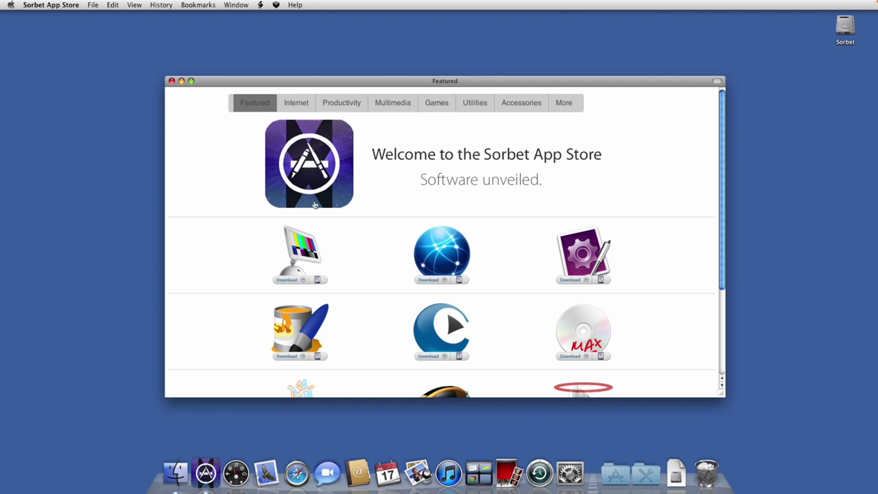
{"action": "scroll", "coordinate": [314, 204], "scroll_direction": "down", "scroll_amount": 1}
{"action": "scroll", "coordinate": [314, 206], "scroll_direction": "down", "scroll_amount": 5}
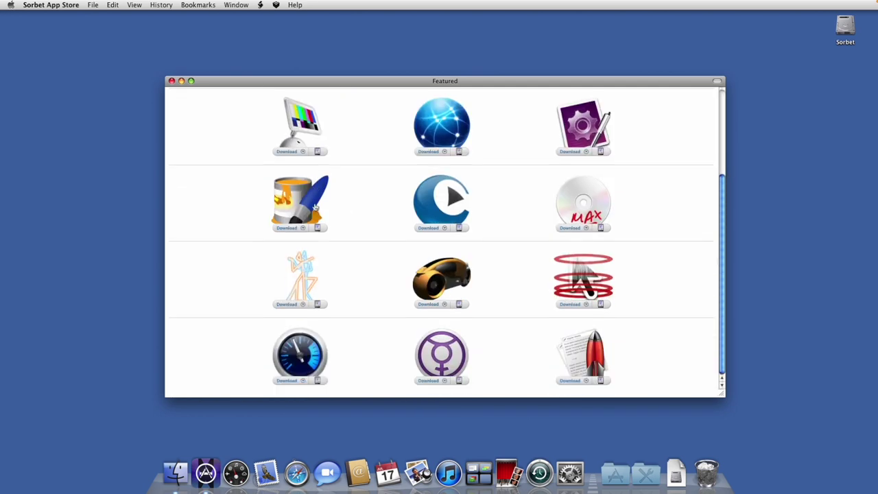
{"action": "scroll", "coordinate": [315, 208], "scroll_direction": "up", "scroll_amount": 5}
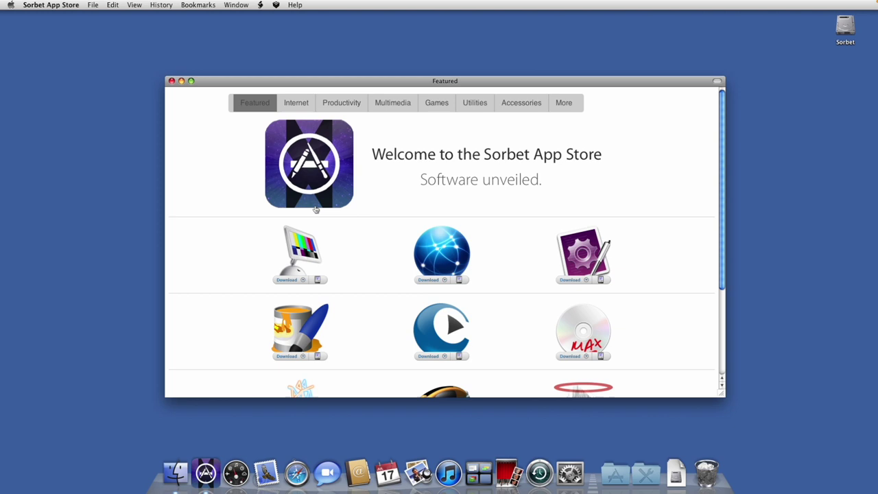
{"action": "left_click", "coordinate": [299, 105]}
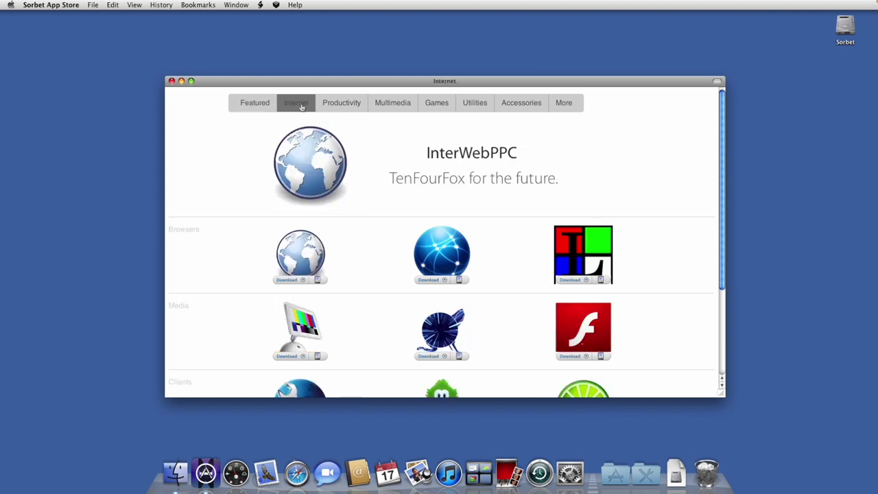
{"action": "scroll", "coordinate": [317, 199], "scroll_direction": "down", "scroll_amount": 4}
{"action": "scroll", "coordinate": [317, 199], "scroll_direction": "down", "scroll_amount": 1}
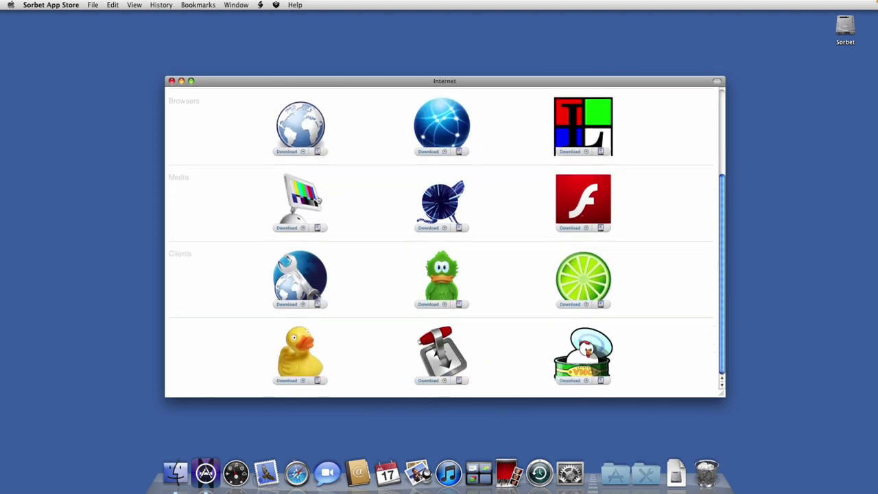
{"action": "scroll", "coordinate": [317, 198], "scroll_direction": "up", "scroll_amount": 5}
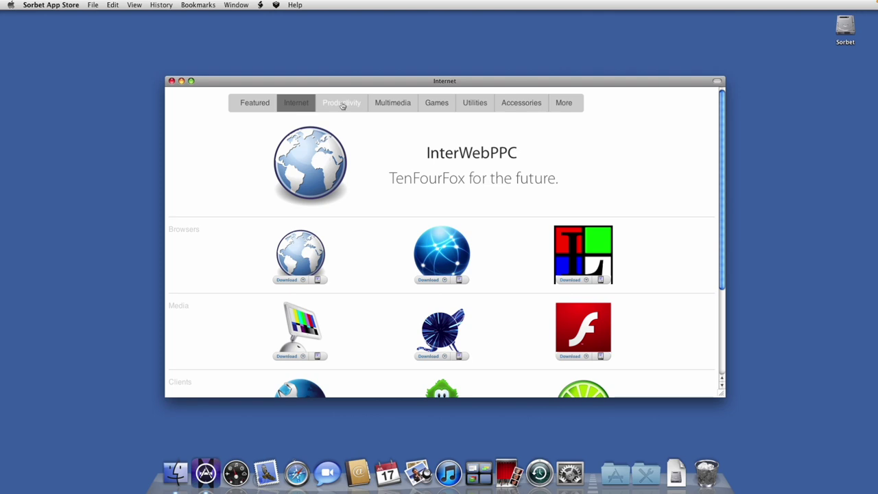
Browse the Productivity category of the Sorbet App Store, from the office apps through to 3D modeling
{"action": "left_click", "coordinate": [341, 104]}
{"action": "scroll", "coordinate": [334, 183], "scroll_direction": "down", "scroll_amount": 1}
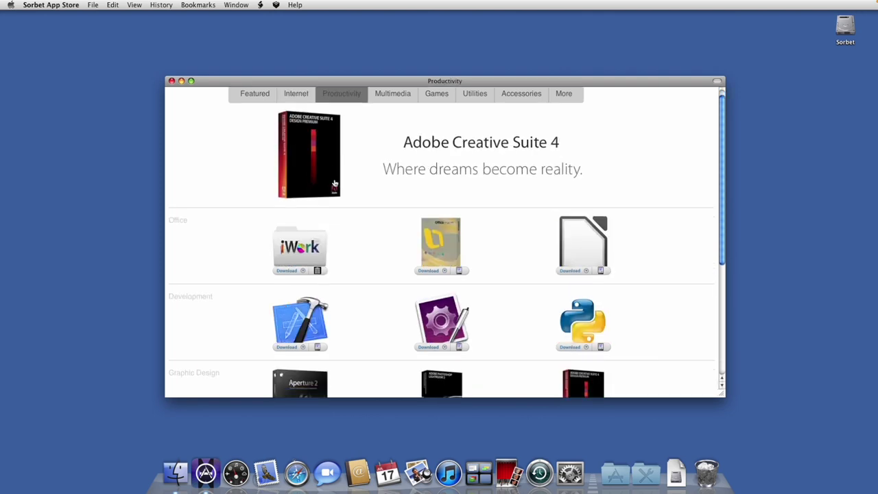
{"action": "scroll", "coordinate": [335, 183], "scroll_direction": "down", "scroll_amount": 5}
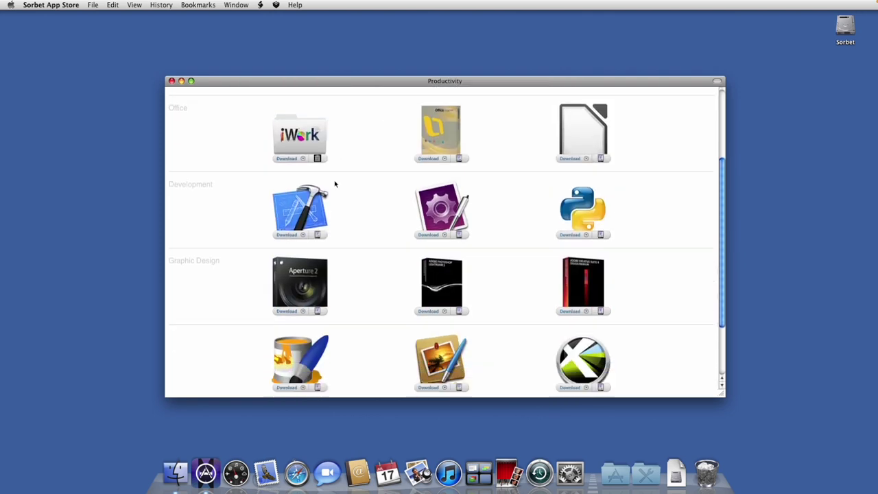
{"action": "scroll", "coordinate": [334, 184], "scroll_direction": "down", "scroll_amount": 3}
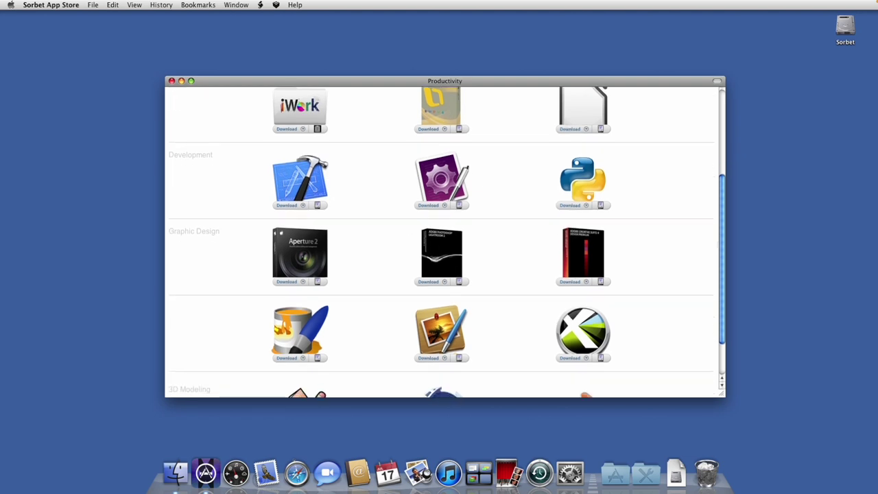
{"action": "scroll", "coordinate": [335, 184], "scroll_direction": "down", "scroll_amount": 2}
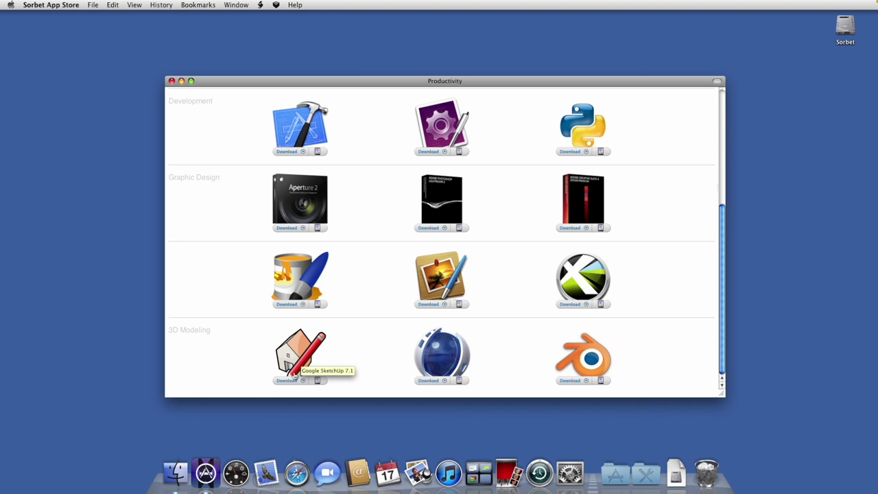
{"action": "scroll", "coordinate": [302, 383], "scroll_direction": "up", "scroll_amount": 13}
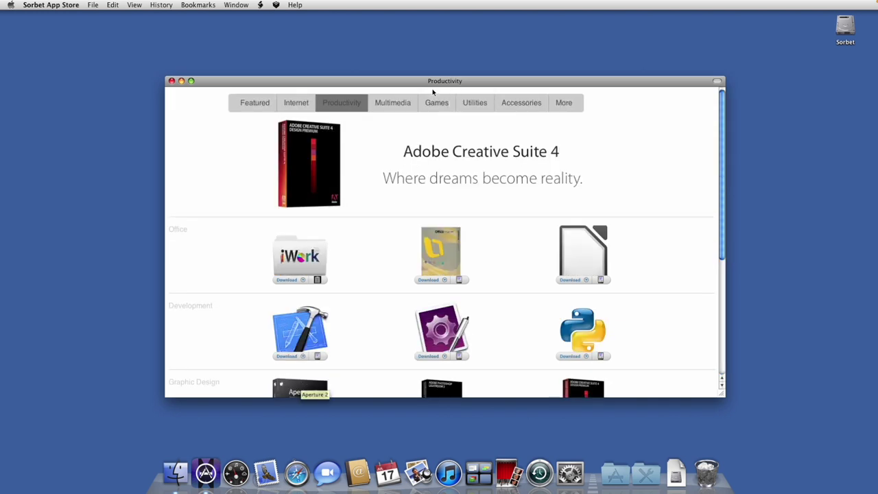
Browse the Multimedia category, examining its audio, video, conversion and production apps
{"action": "left_click", "coordinate": [393, 104]}
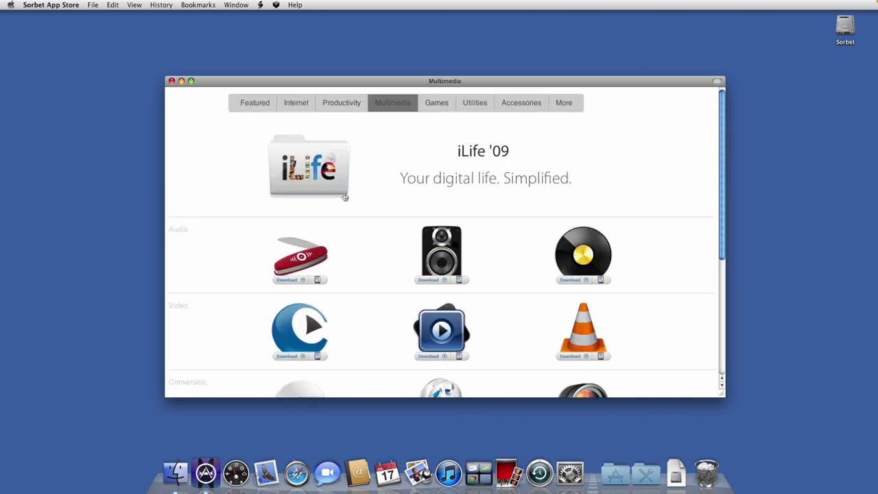
{"action": "scroll", "coordinate": [345, 197], "scroll_direction": "down", "scroll_amount": 1}
{"action": "scroll", "coordinate": [344, 196], "scroll_direction": "down", "scroll_amount": 5}
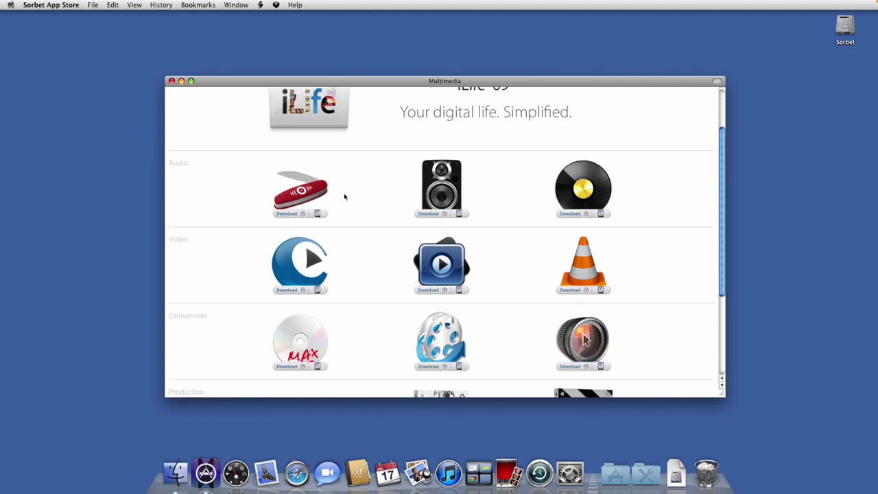
{"action": "scroll", "coordinate": [345, 197], "scroll_direction": "down", "scroll_amount": 2}
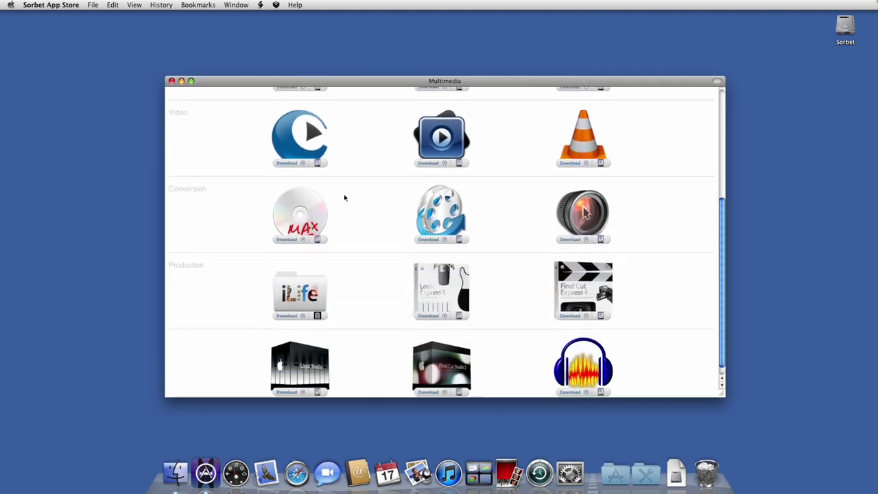
{"action": "scroll", "coordinate": [345, 197], "scroll_direction": "down", "scroll_amount": 1}
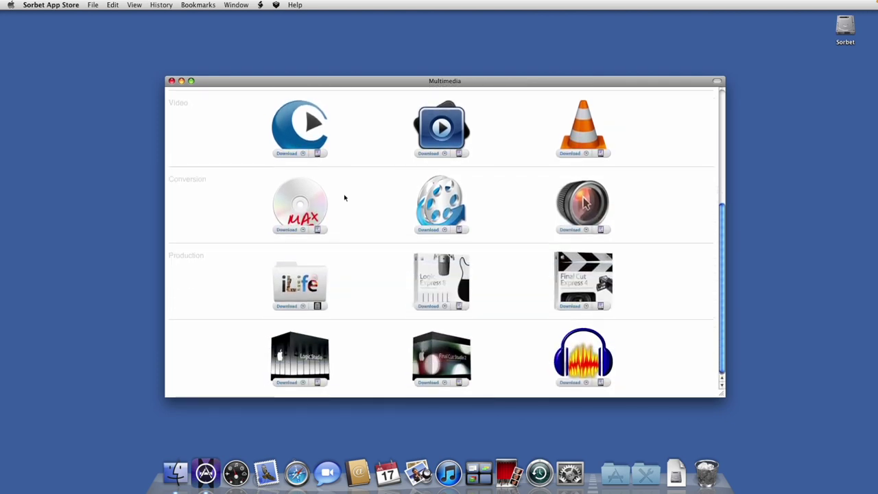
{"action": "scroll", "coordinate": [345, 198], "scroll_direction": "up", "scroll_amount": 8}
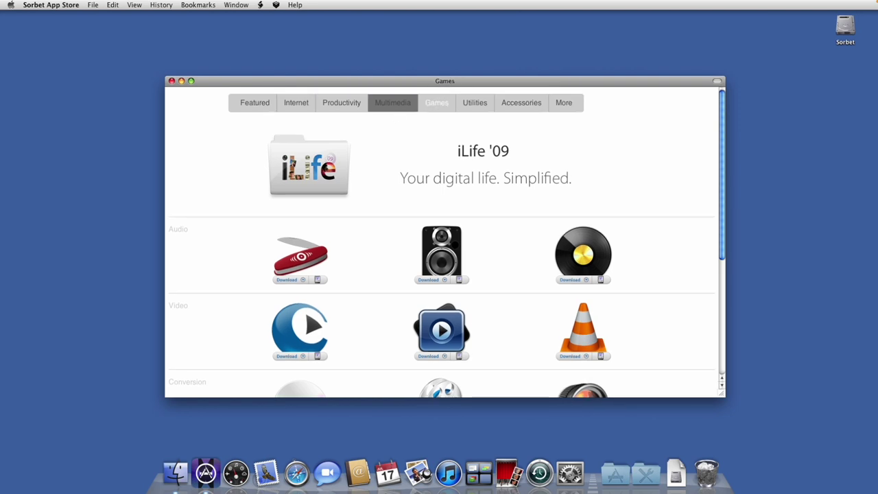
Browse the Games category, from the action titles through to the emulators
{"action": "scroll", "coordinate": [374, 186], "scroll_direction": "down", "scroll_amount": 2}
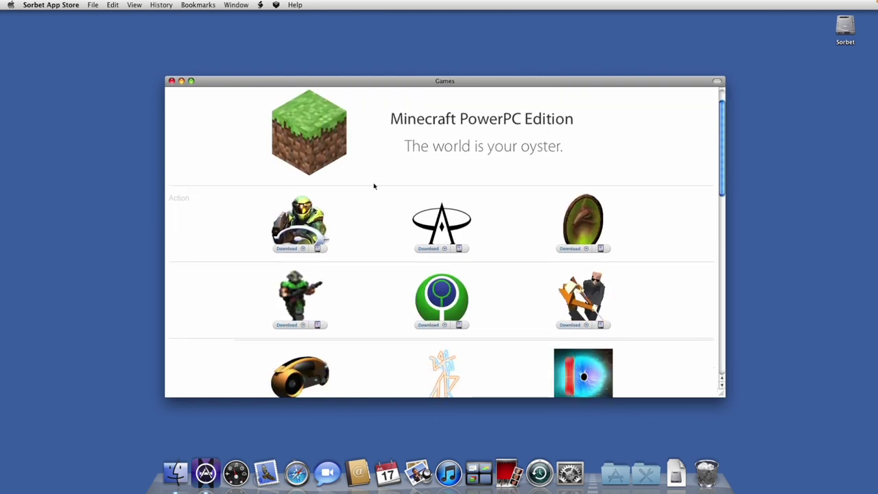
{"action": "scroll", "coordinate": [373, 186], "scroll_direction": "down", "scroll_amount": 2}
{"action": "scroll", "coordinate": [373, 185], "scroll_direction": "down", "scroll_amount": 10}
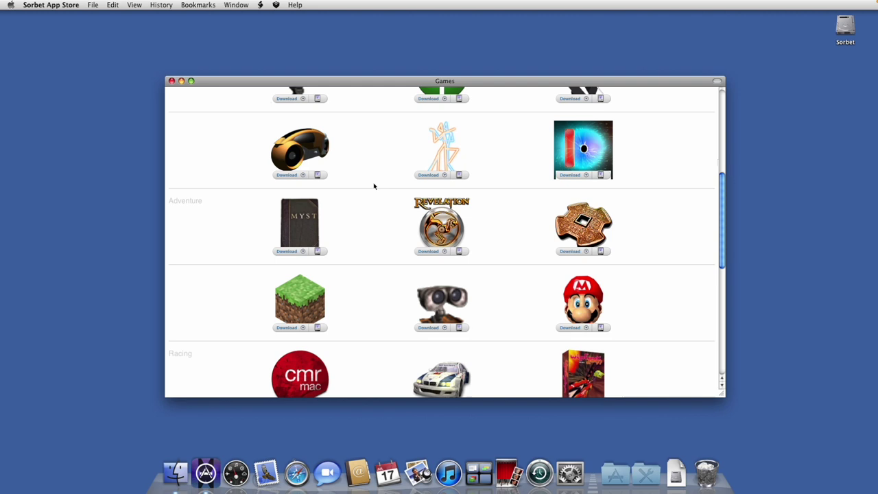
{"action": "scroll", "coordinate": [374, 186], "scroll_direction": "down", "scroll_amount": 2}
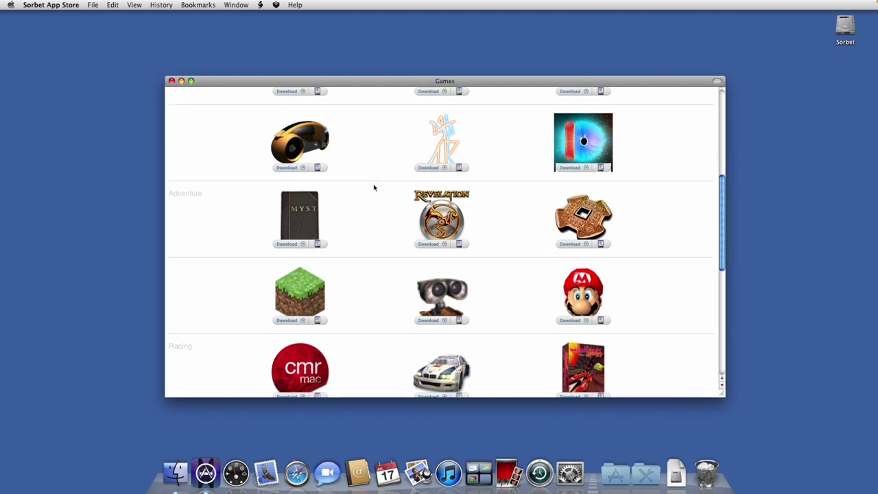
{"action": "scroll", "coordinate": [374, 186], "scroll_direction": "down", "scroll_amount": 15}
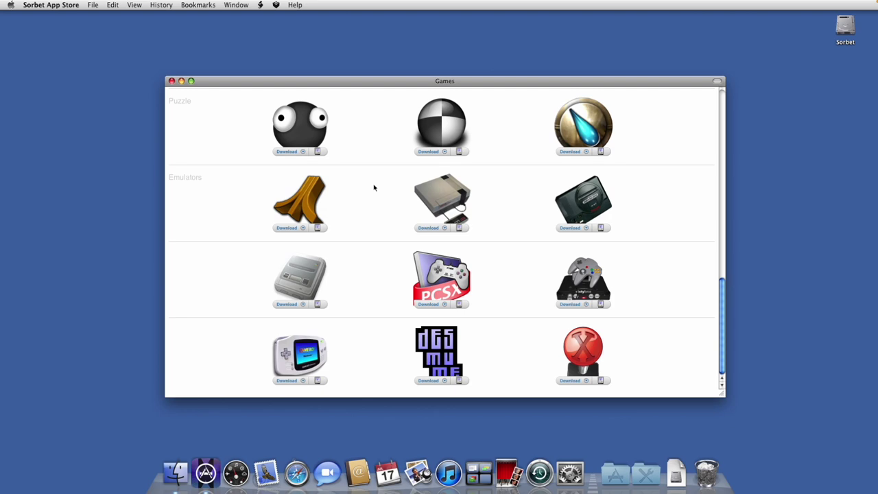
{"action": "scroll", "coordinate": [373, 187], "scroll_direction": "up", "scroll_amount": 20}
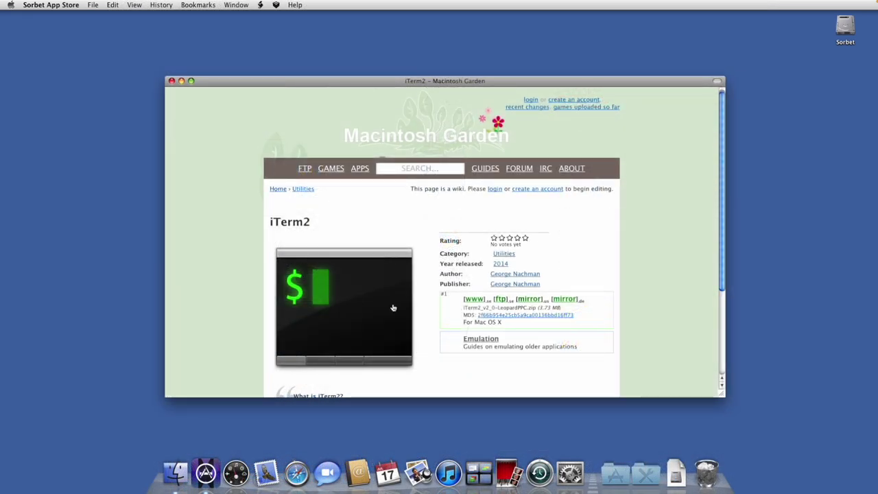
Download iTerm2_v2_0-LeopardPPC.zip from its Macintosh Garden page, and move the extracted iTerm app into the Applications folder
{"action": "scroll", "coordinate": [499, 317], "scroll_direction": "down", "scroll_amount": 1}
{"action": "left_click", "coordinate": [567, 295]}
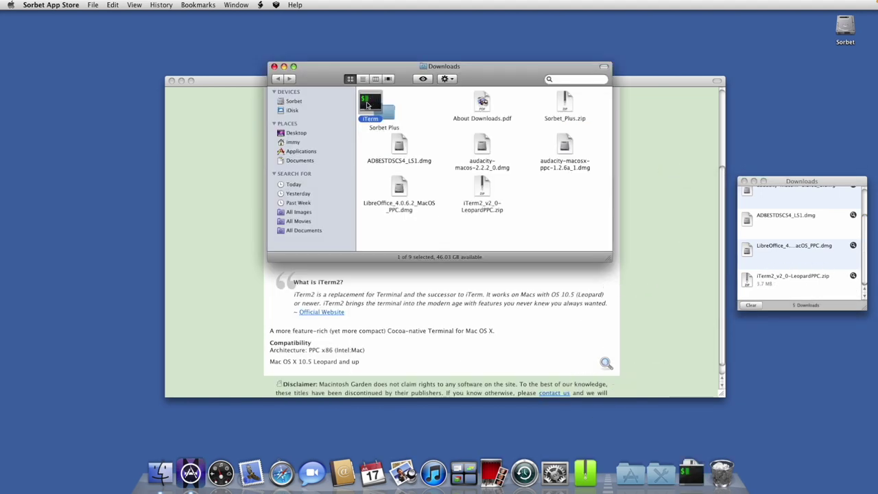
{"action": "left_click_drag", "start_coordinate": [367, 104], "coordinate": [297, 152]}
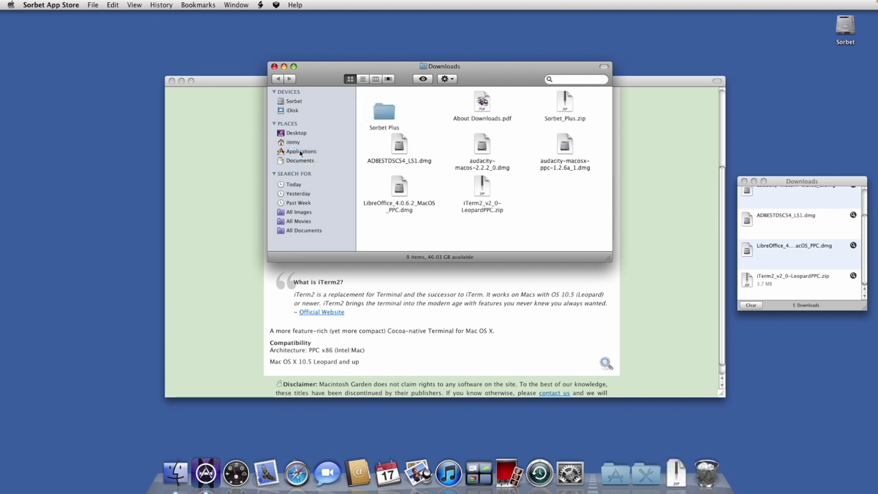
{"action": "left_click", "coordinate": [302, 151]}
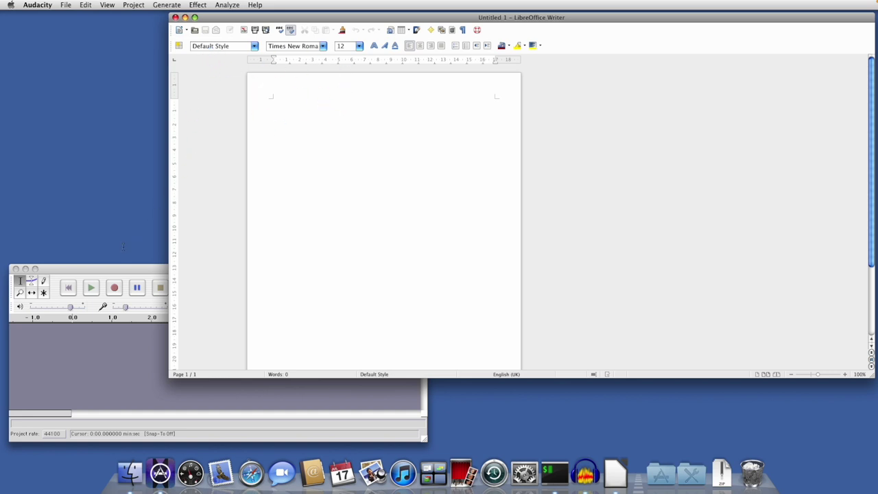
Place the Audacity window in front of the LibreOffice Writer document and start recording an audio track
{"action": "left_click", "coordinate": [98, 271]}
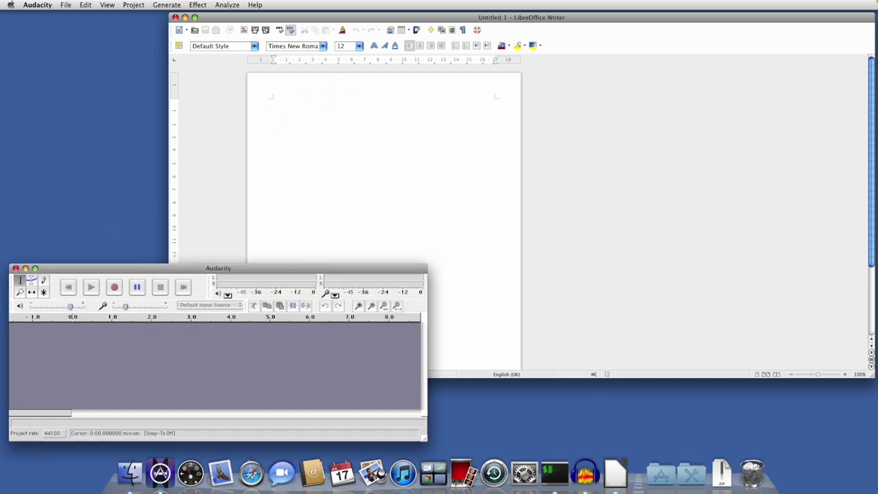
{"action": "left_click_drag", "start_coordinate": [97, 274], "coordinate": [125, 270]}
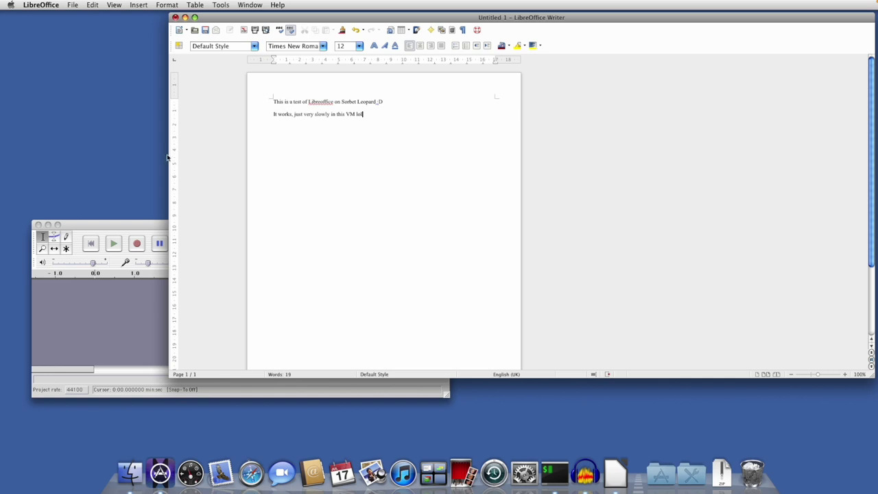
{"action": "left_click", "coordinate": [127, 227]}
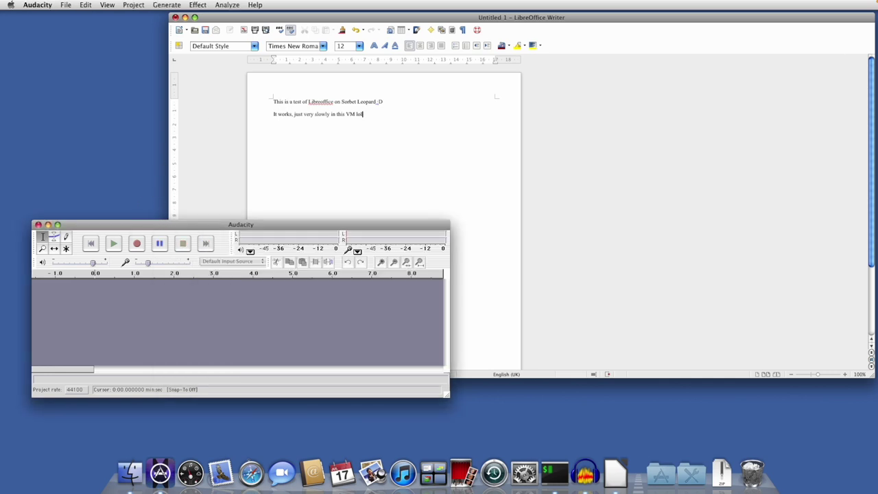
{"action": "left_click_drag", "start_coordinate": [128, 227], "coordinate": [184, 201]}
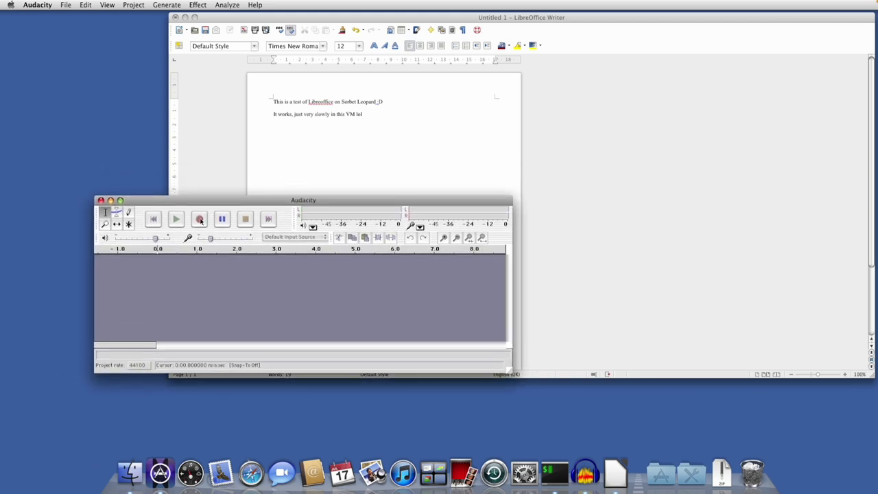
{"action": "left_click", "coordinate": [200, 220]}
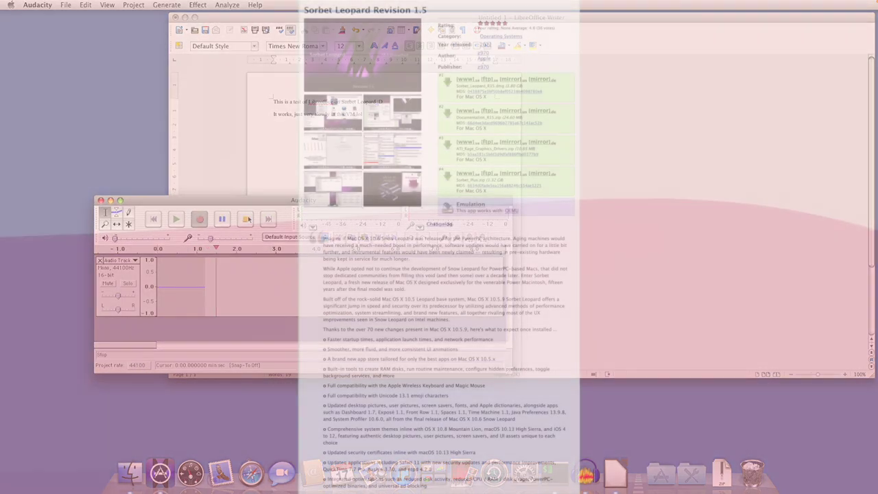